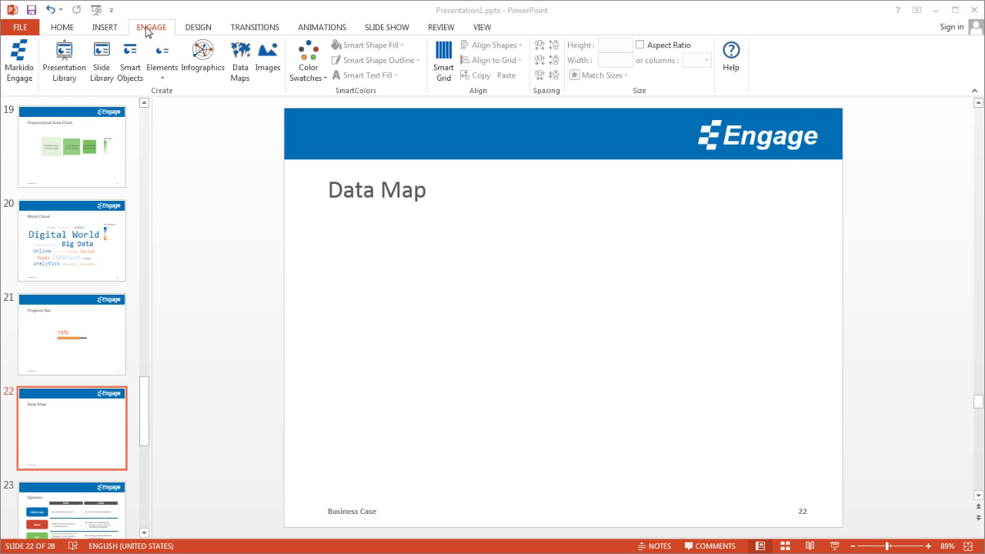
Step: Insert the United States by State data map onto slide 22 from the Choose a Map gallery
click(243, 65)
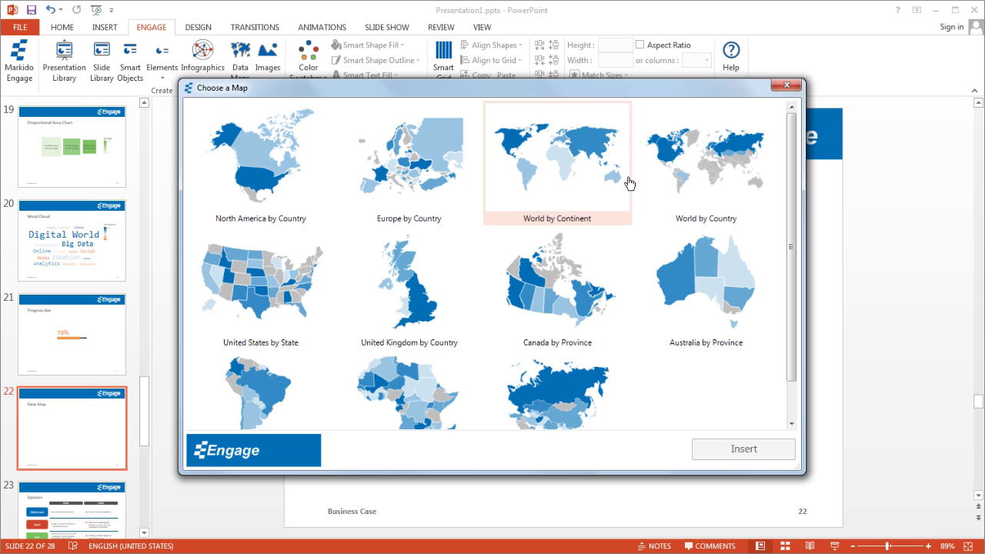
click(277, 307)
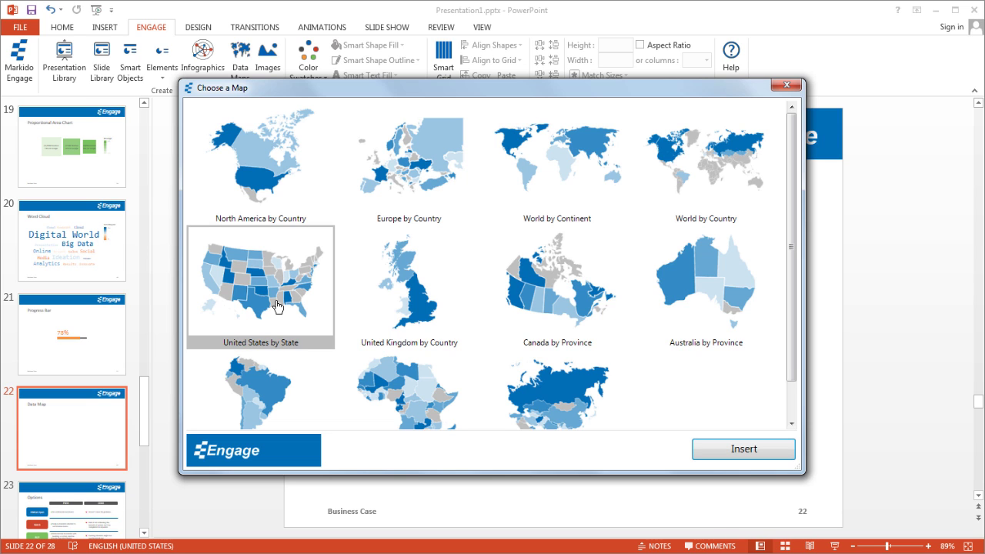
click(744, 453)
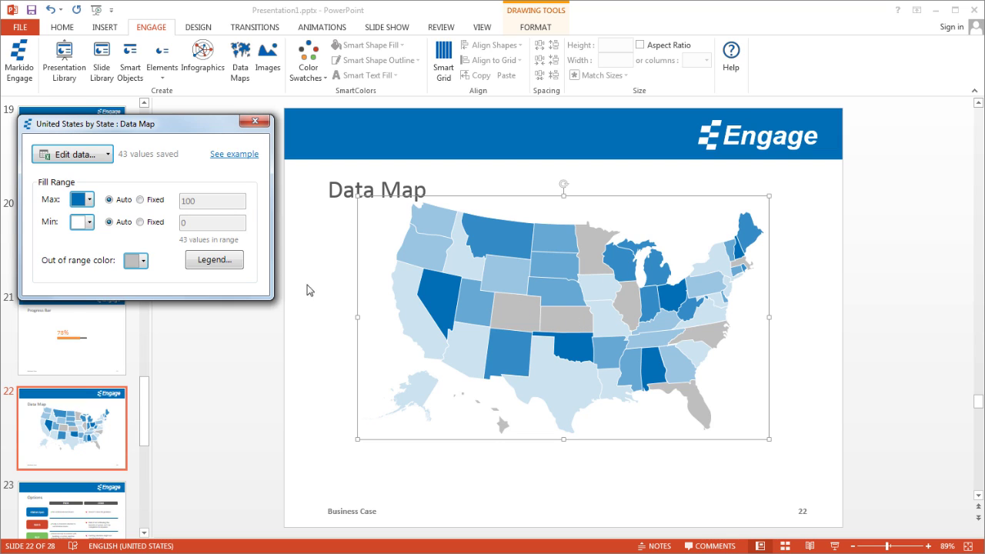
Step: In the map's Excel data sheet, change Alaska's value to 100 and select California
click(81, 157)
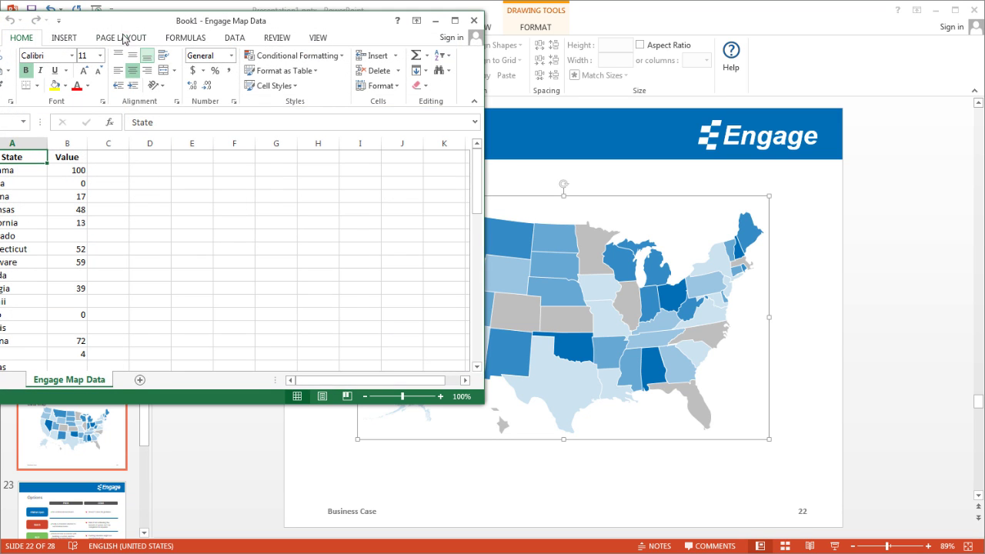
drag(160, 36, 175, 85)
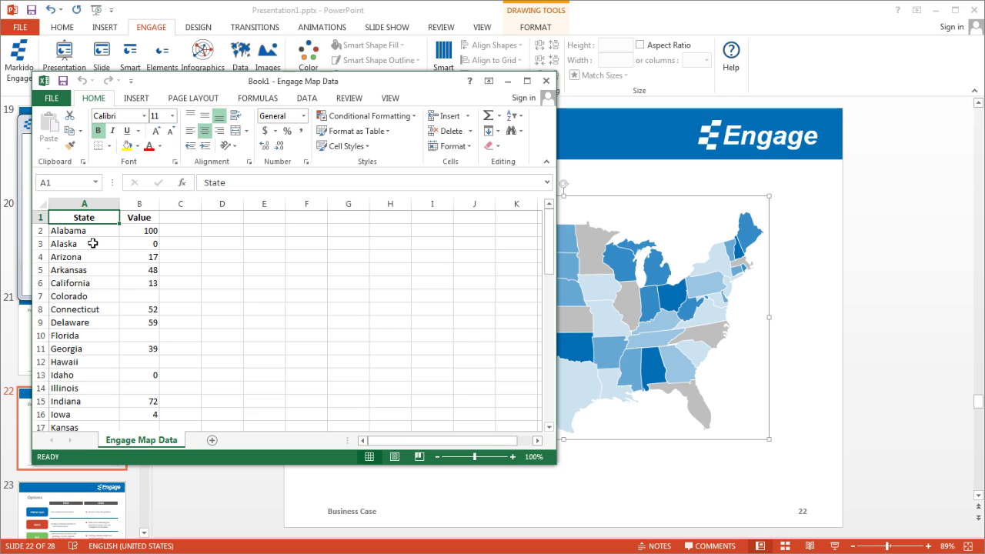
click(151, 245)
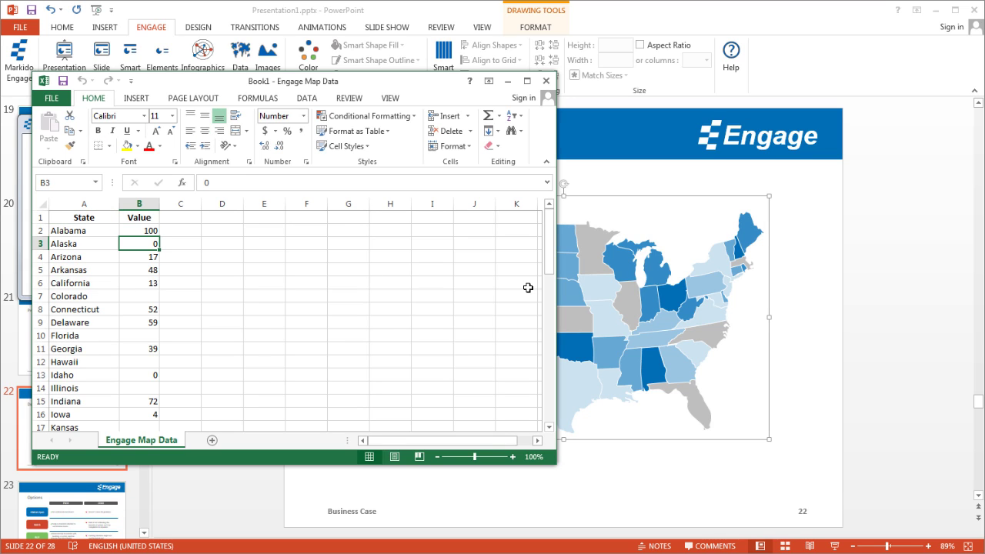
text(100)
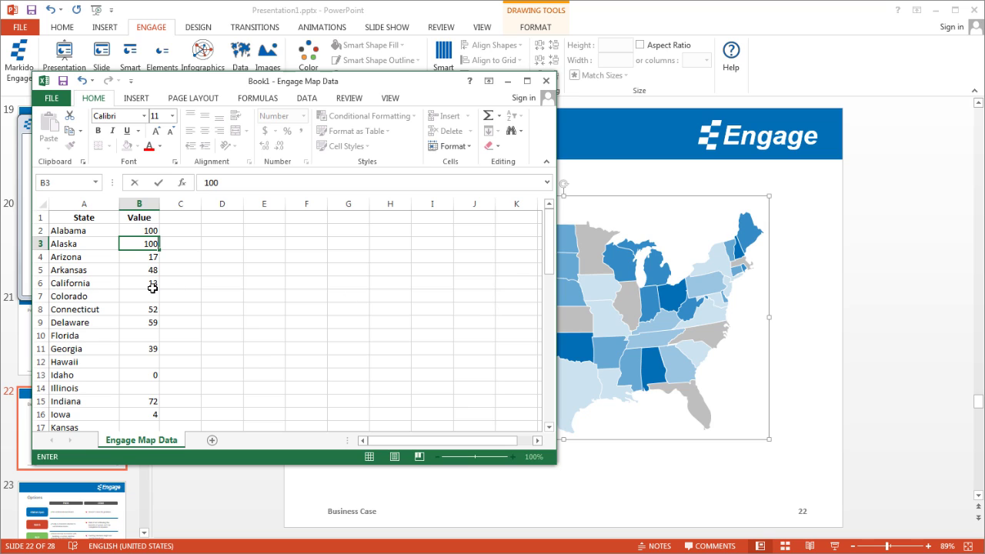
click(153, 286)
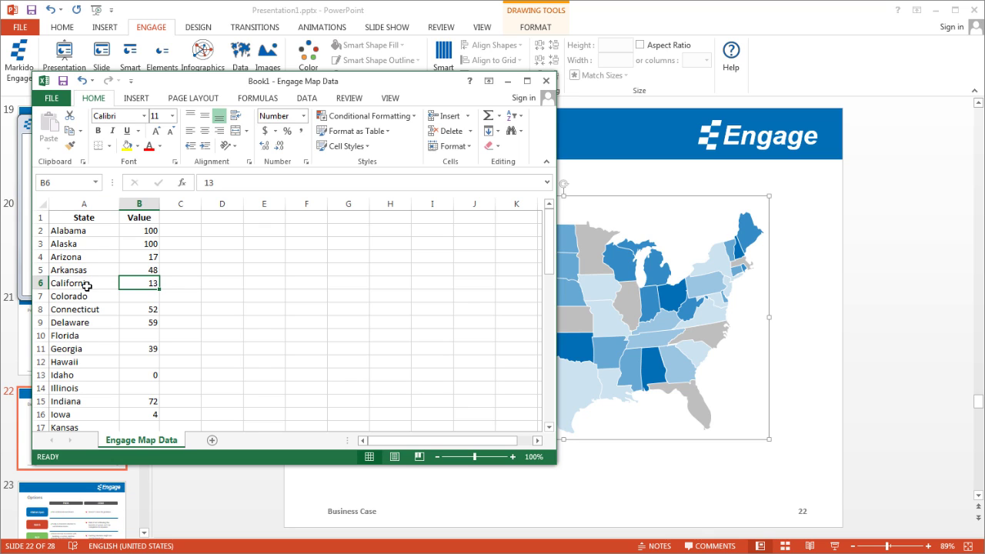
click(87, 285)
scroll(86, 291, down, 4)
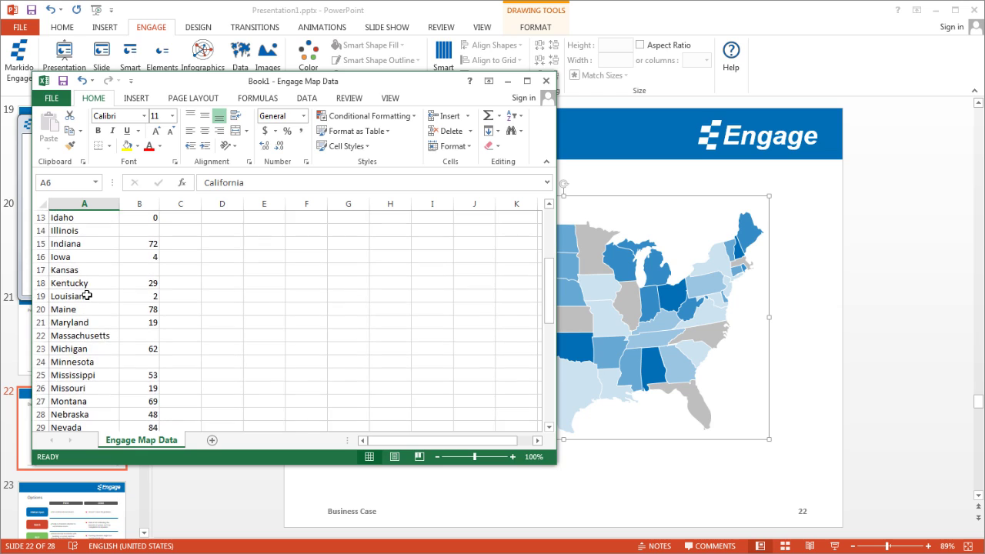
scroll(86, 293, up, 4)
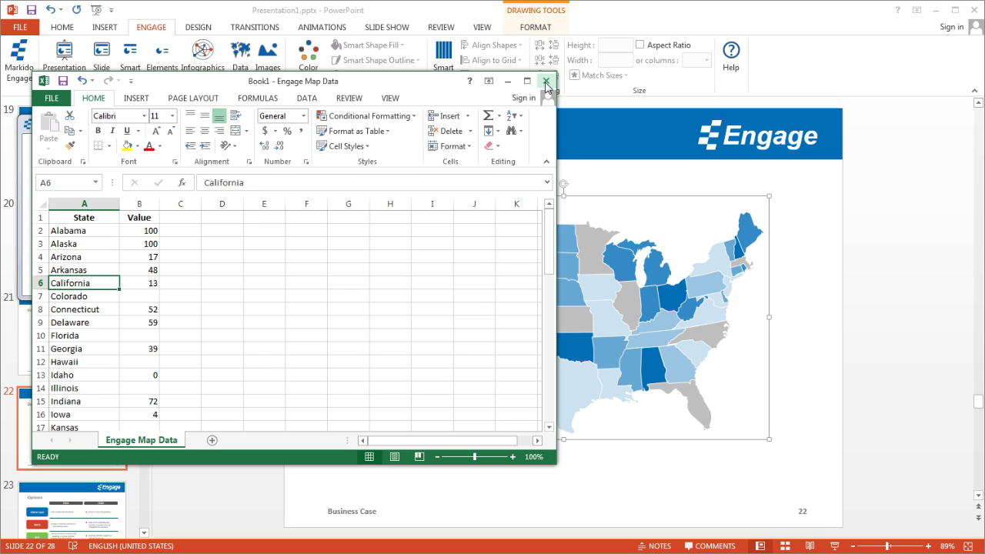
Step: Close the data sheet and set the map's Max colour to orange and Min colour to white
click(545, 82)
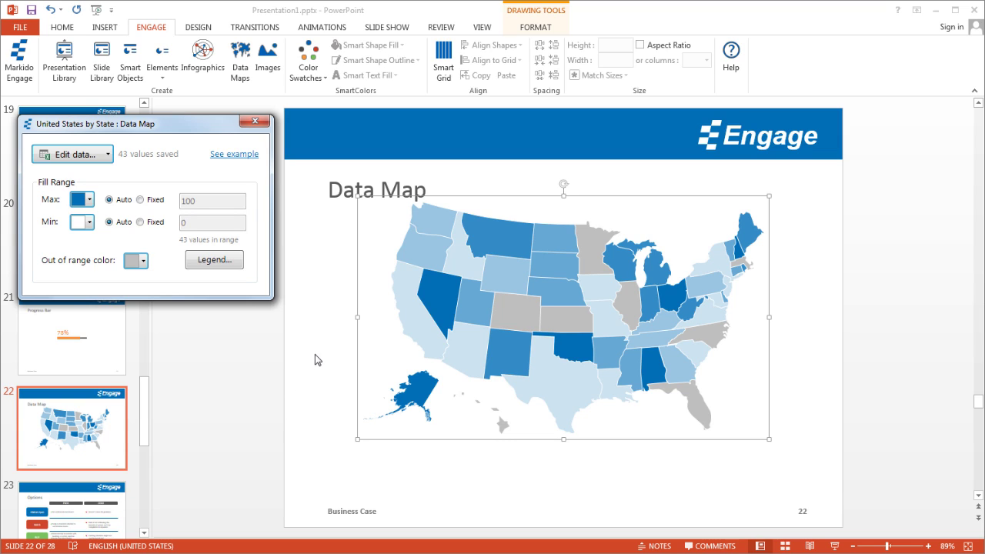
click(90, 200)
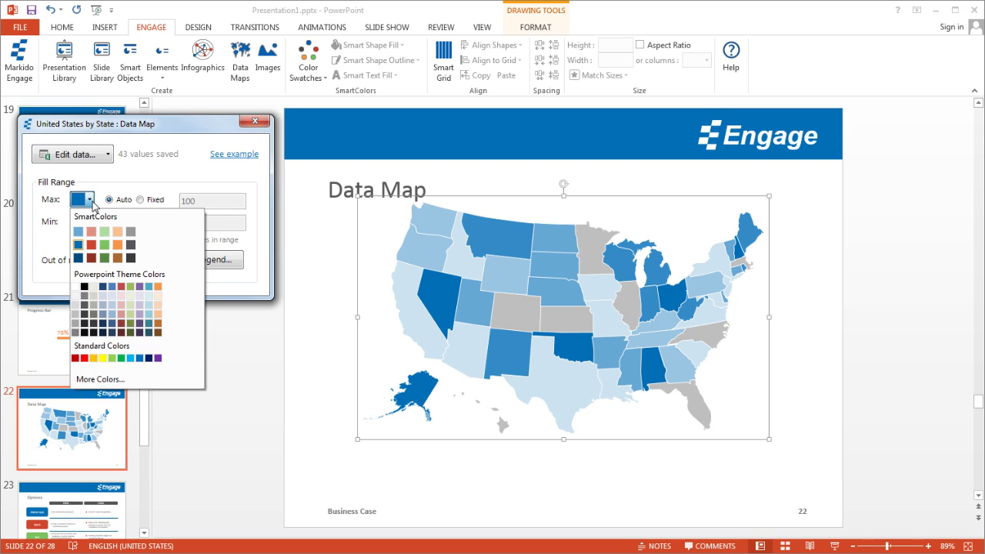
click(117, 244)
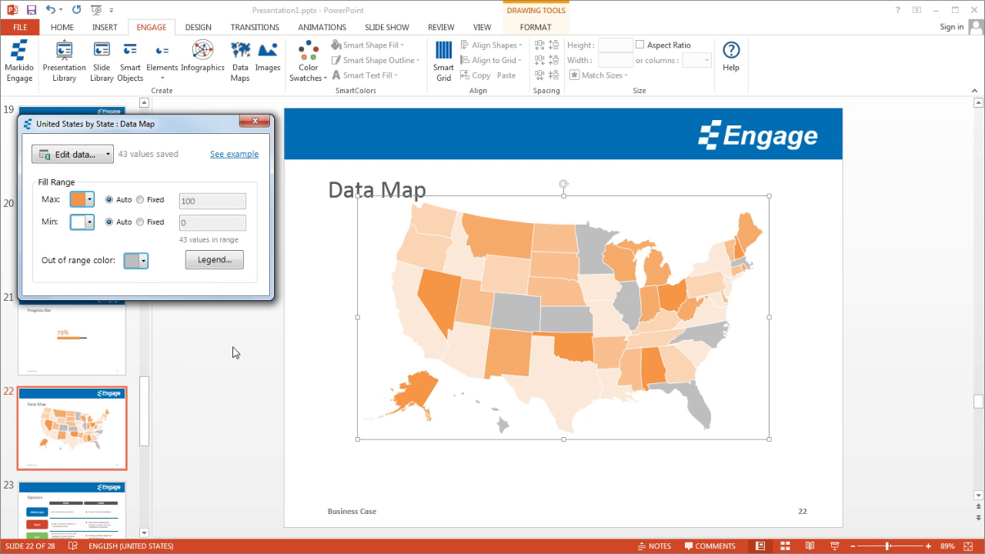
click(90, 222)
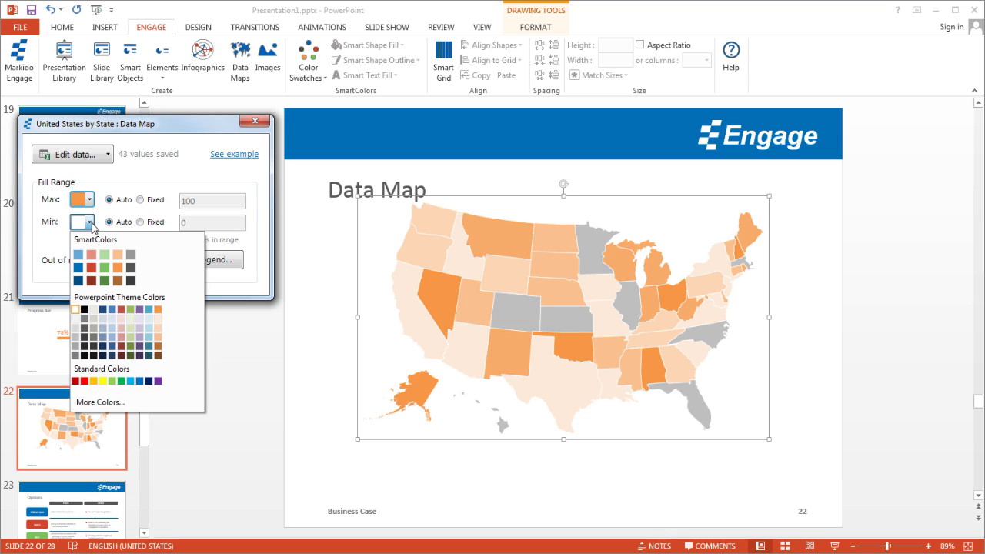
click(104, 267)
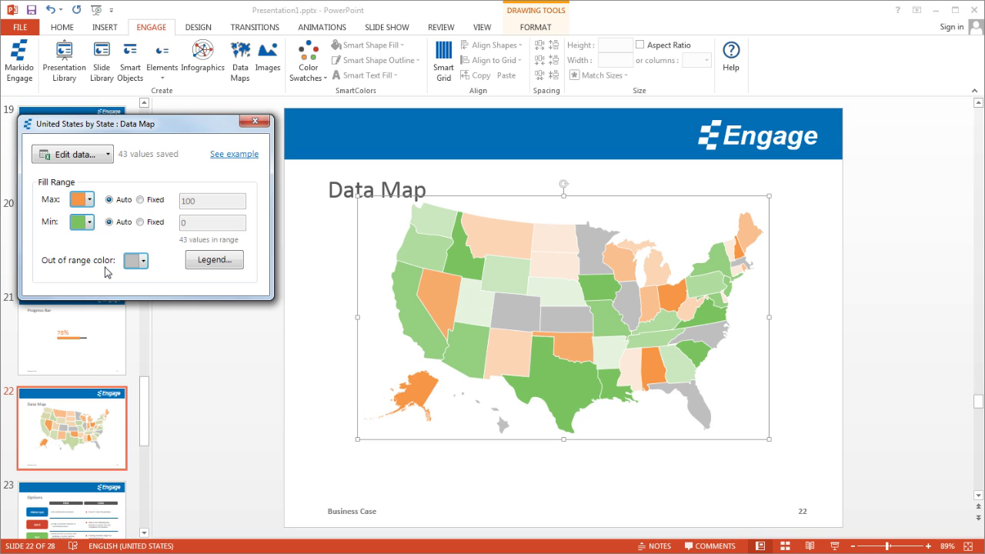
click(90, 222)
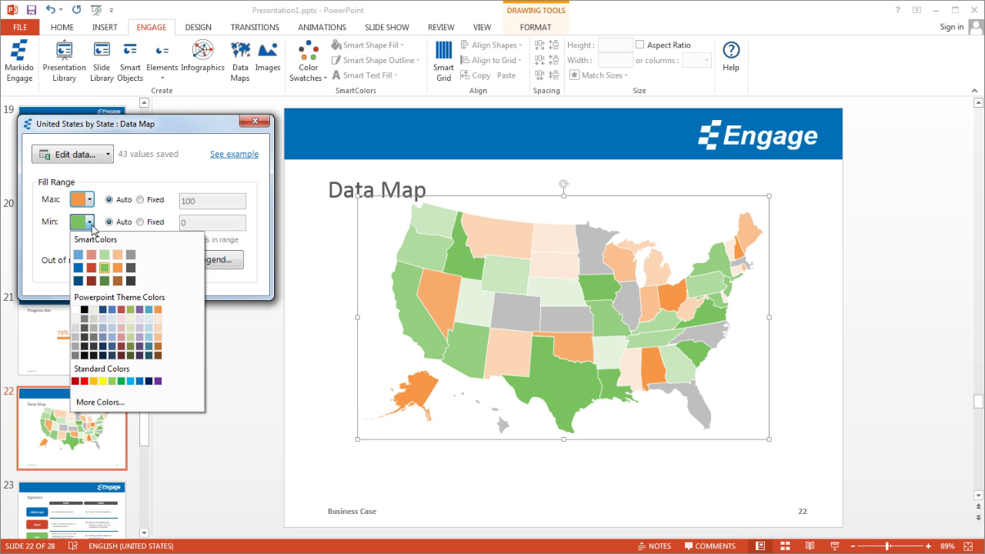
click(77, 313)
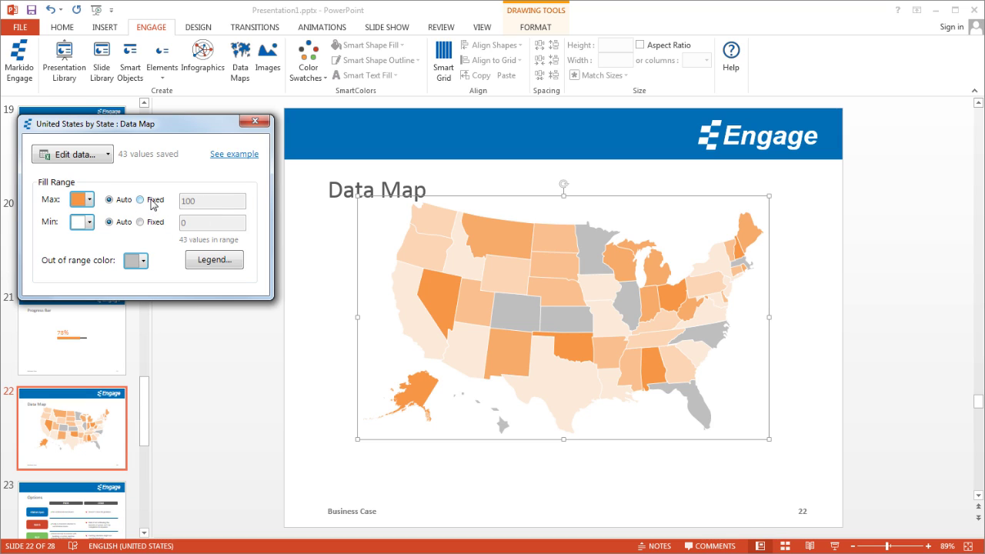
Step: Fix the colour-scale maximum at 75 and make out-of-range states dark grey
click(152, 202)
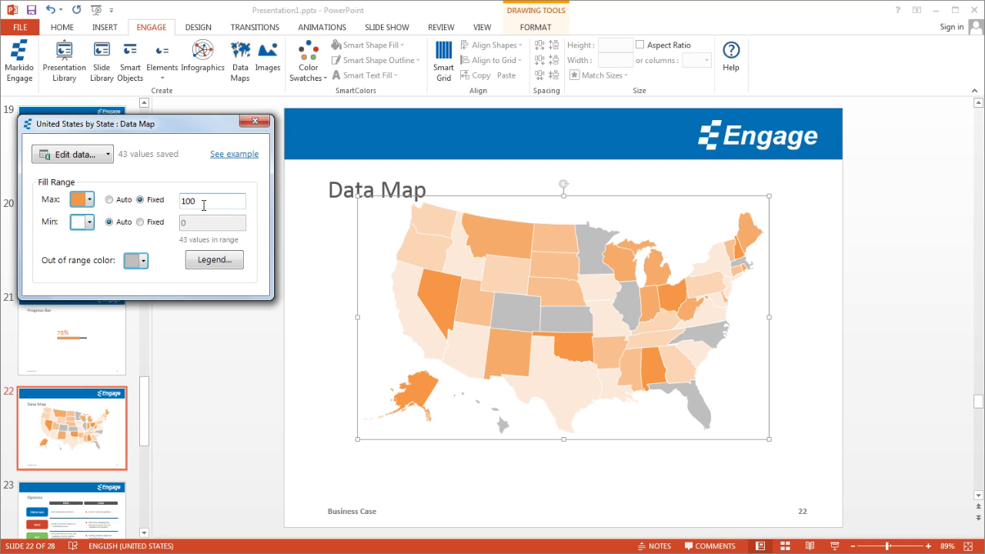
drag(199, 202, 181, 203)
text(75)
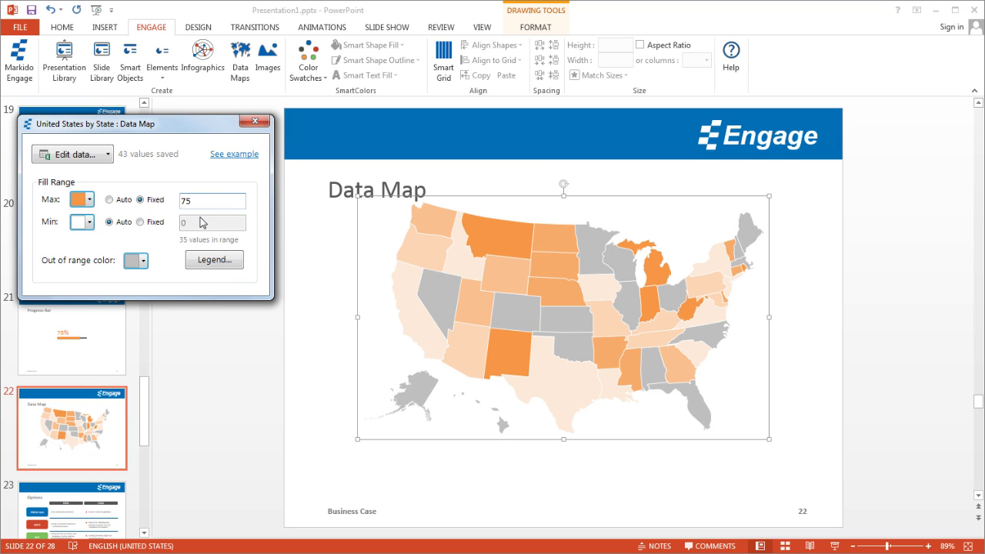
click(144, 262)
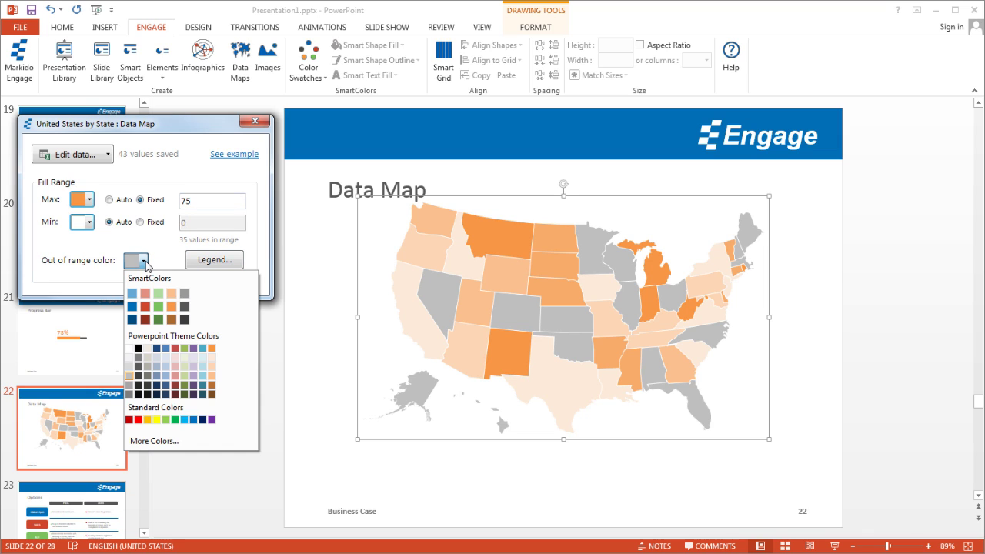
click(185, 308)
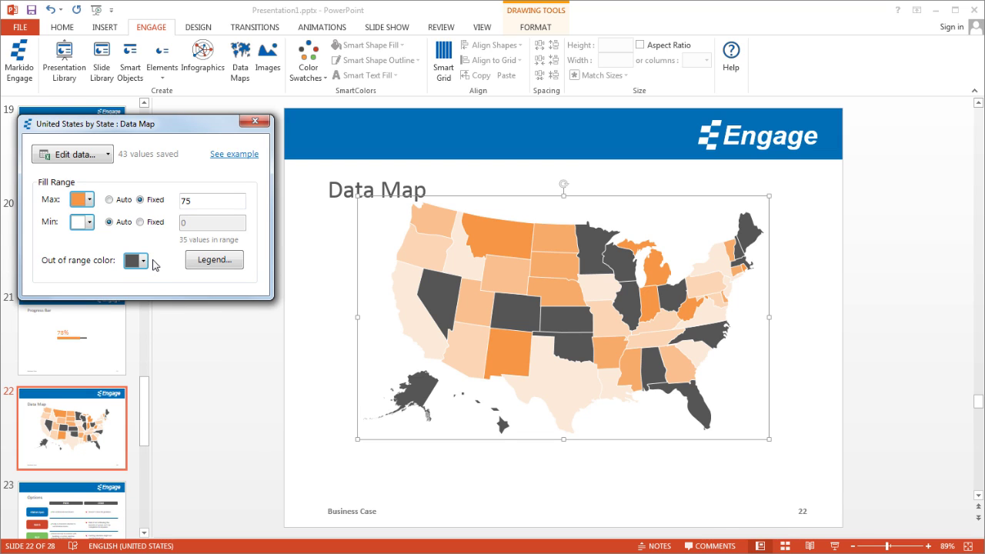
Step: Retitle the legend from 'Random Data' to 'GDP by state' and set Max back to Auto
click(217, 260)
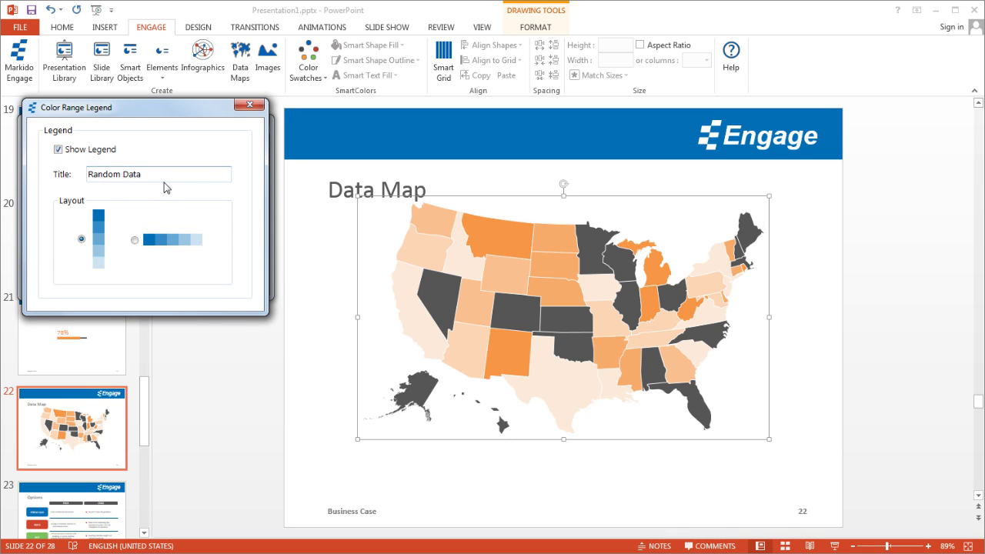
drag(162, 175, 31, 170)
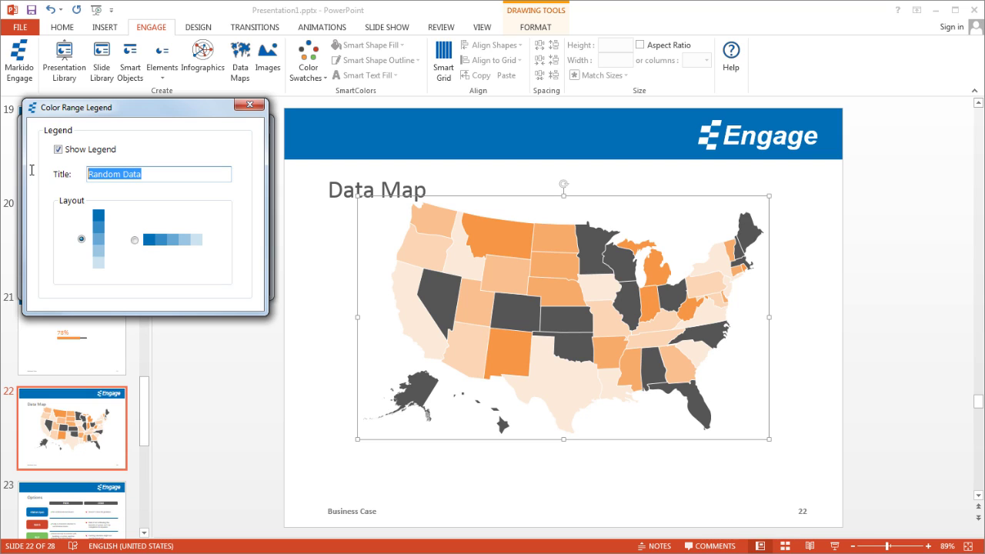
text(G)
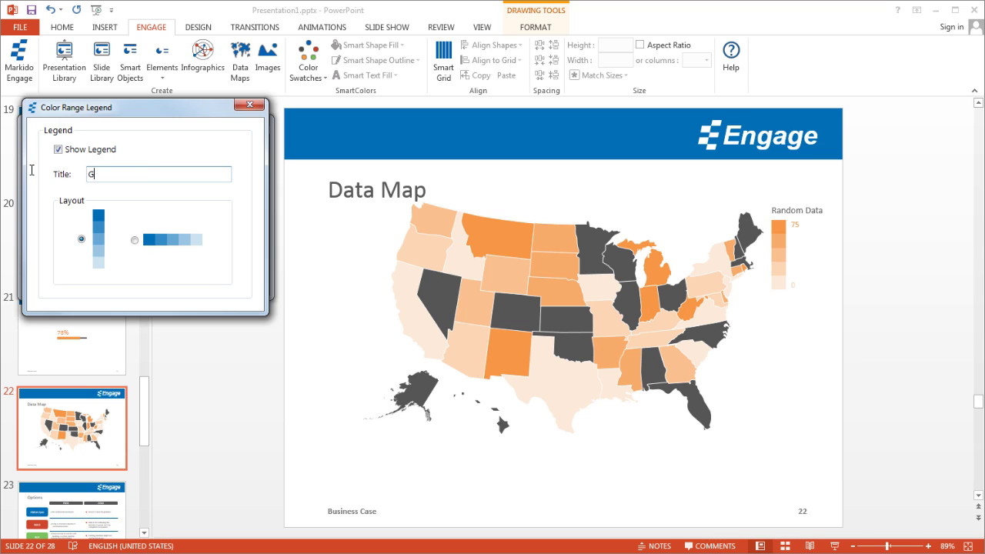
text(DP by )
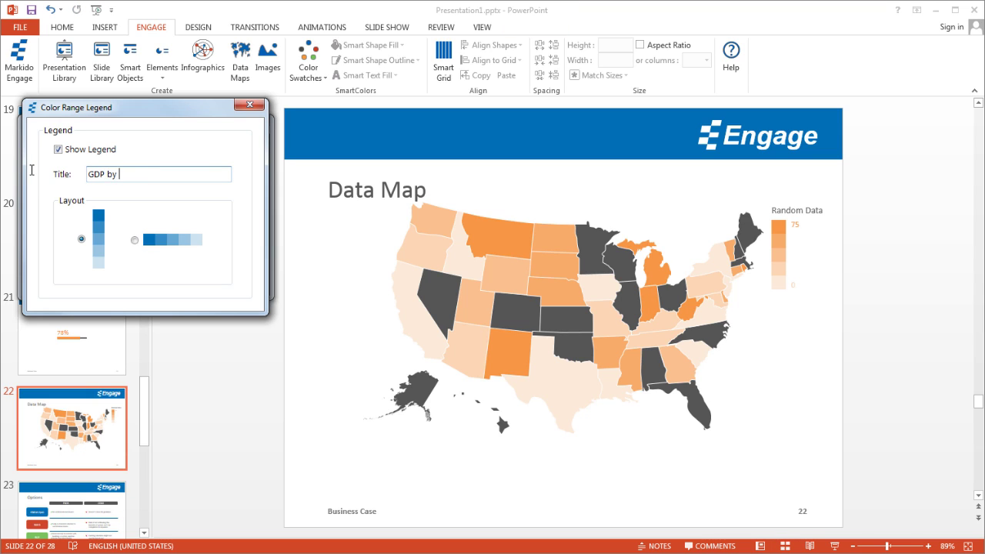
text(state)
click(247, 104)
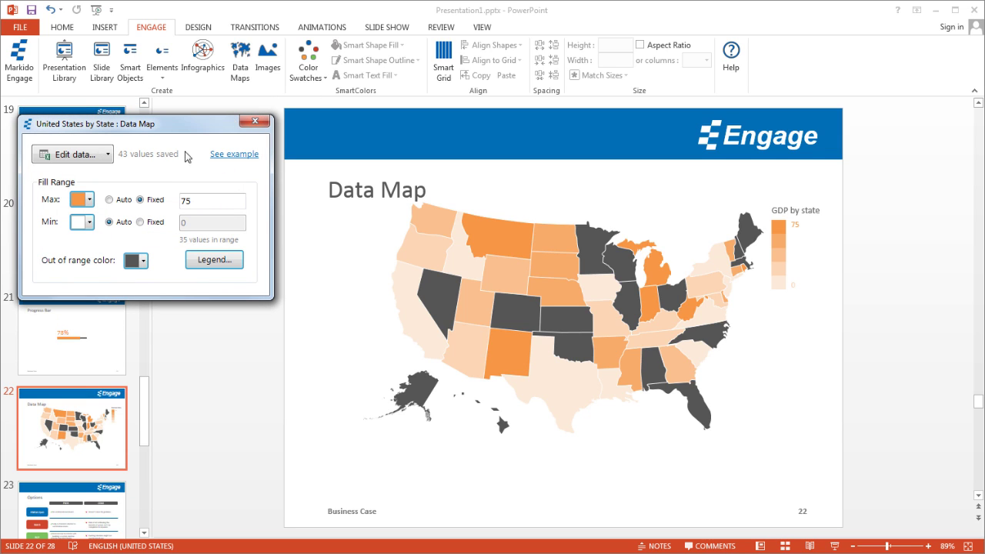
click(123, 207)
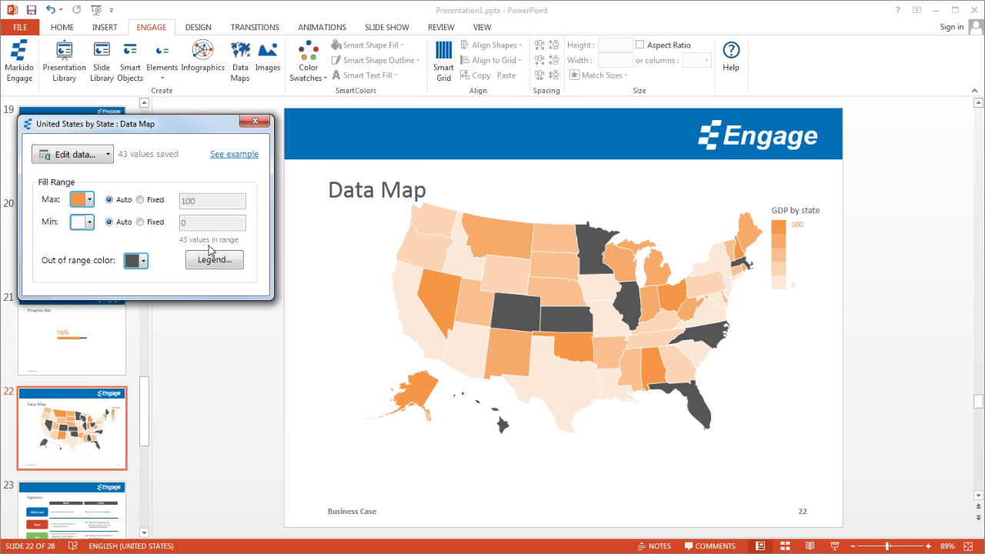
Step: Close the map settings and move the map and its GDP by state legend down-left
click(258, 125)
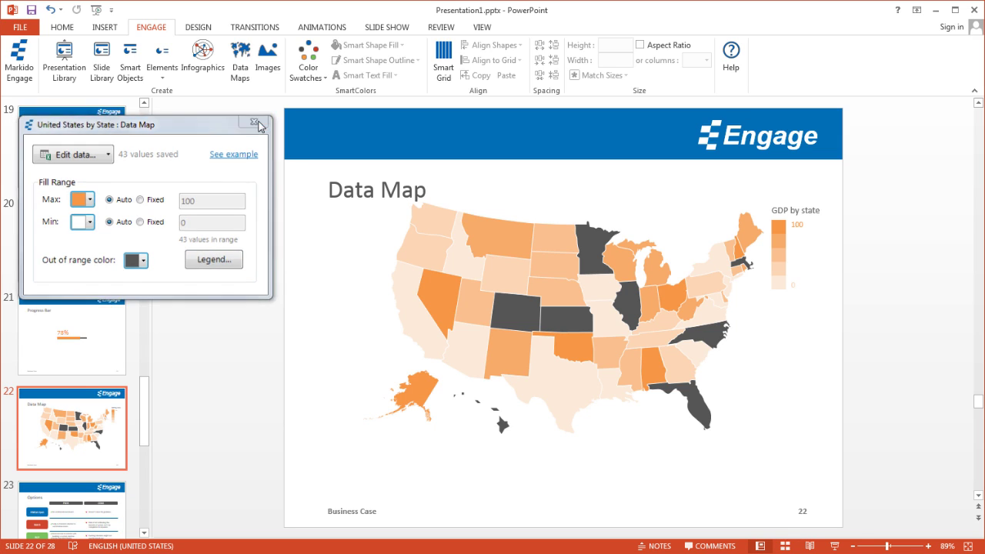
click(495, 240)
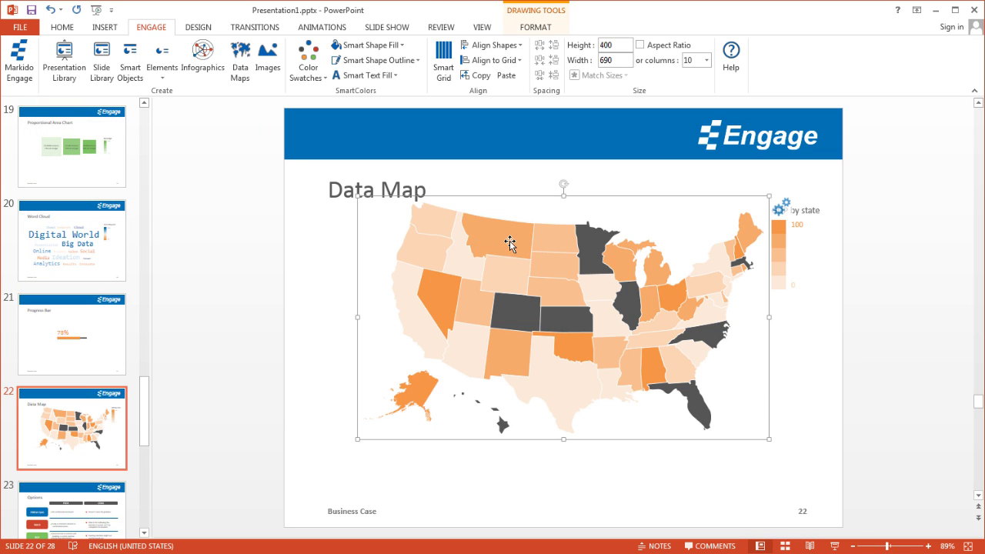
mouse_move(507, 243)
mouse_down()
mouse_move(481, 267)
mouse_move(477, 248)
mouse_up()
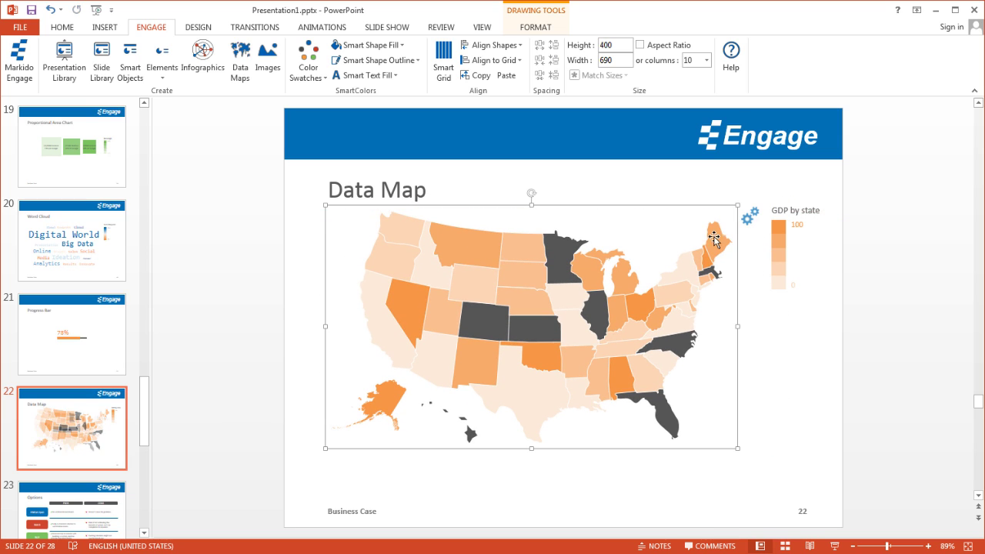
drag(775, 246, 763, 269)
click(761, 366)
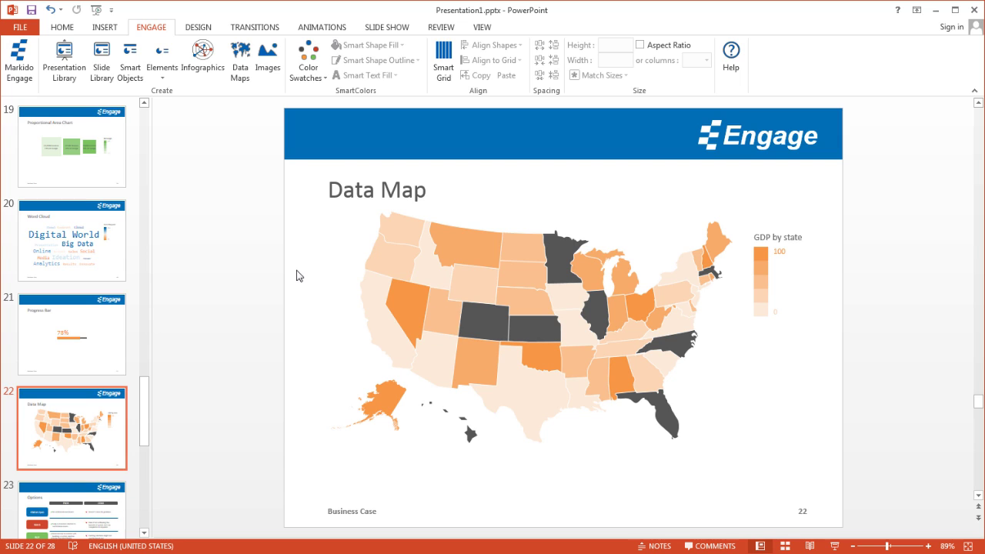
Step: Reselect the US map and check its Data Map settings, closing them again
click(467, 319)
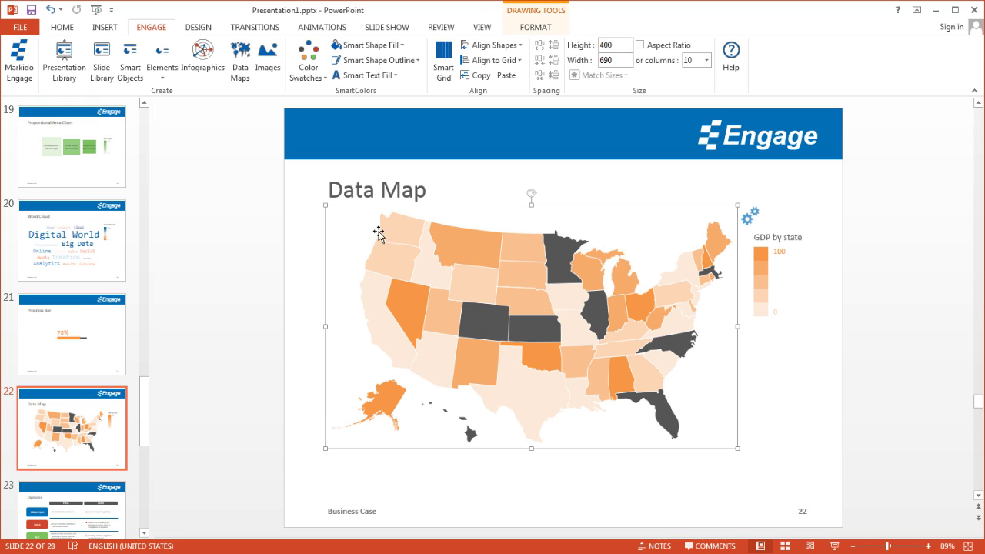
click(751, 220)
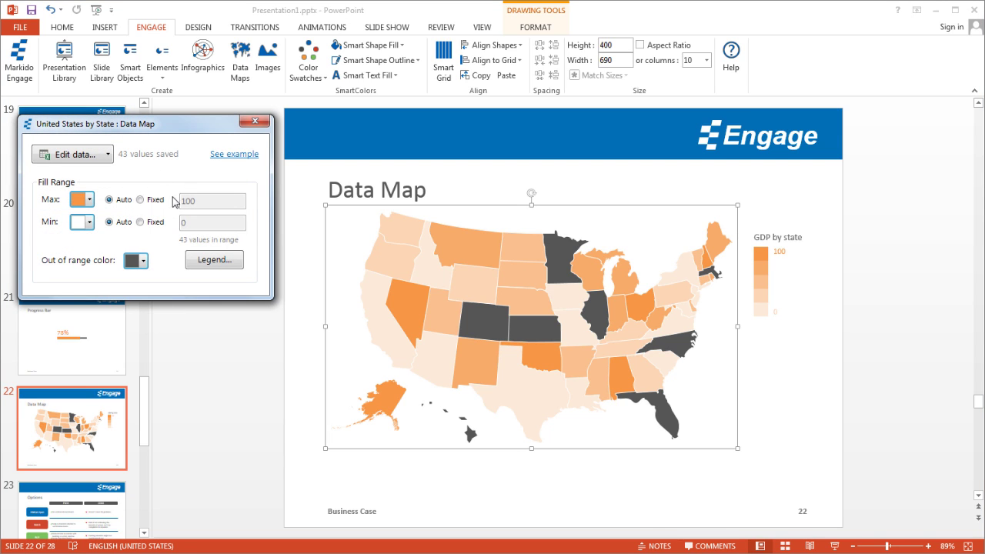
click(254, 122)
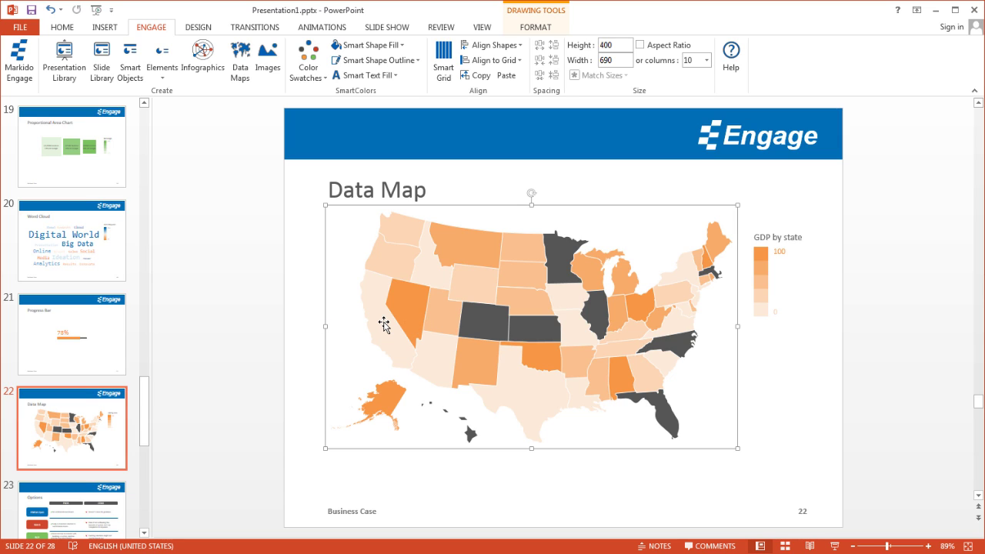
Step: Select only the California shape within the grouped US map, reviewing the Data Map settings
click(383, 321)
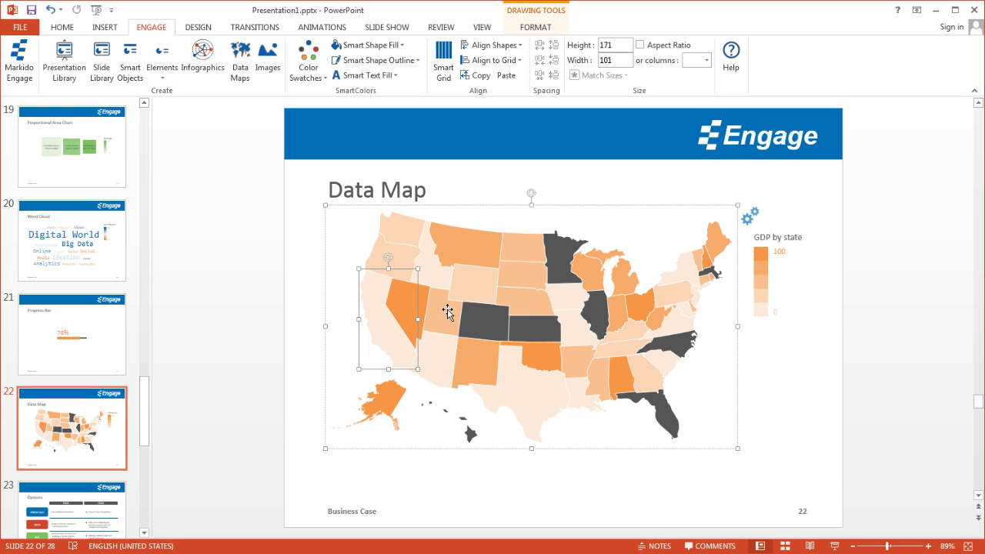
click(750, 372)
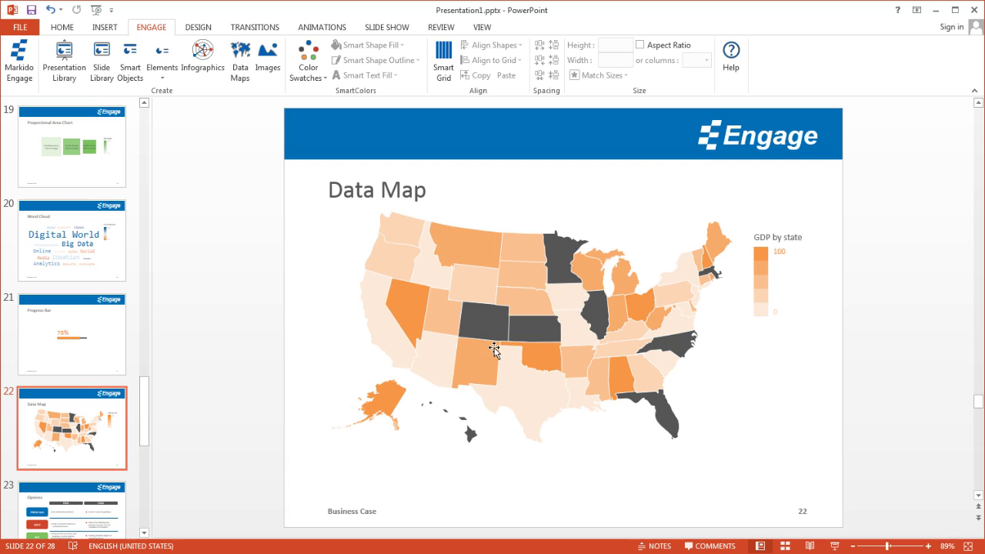
click(414, 311)
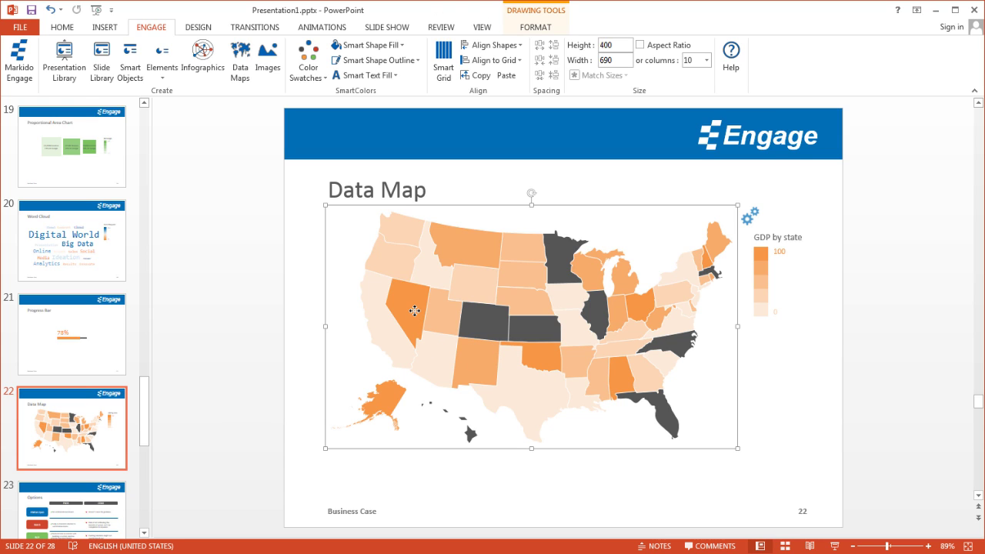
click(413, 311)
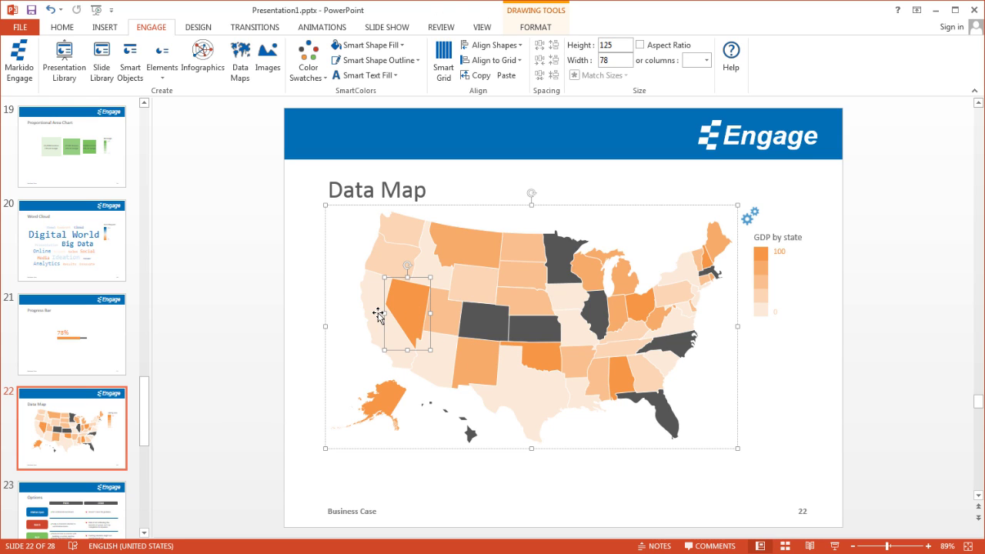
click(378, 313)
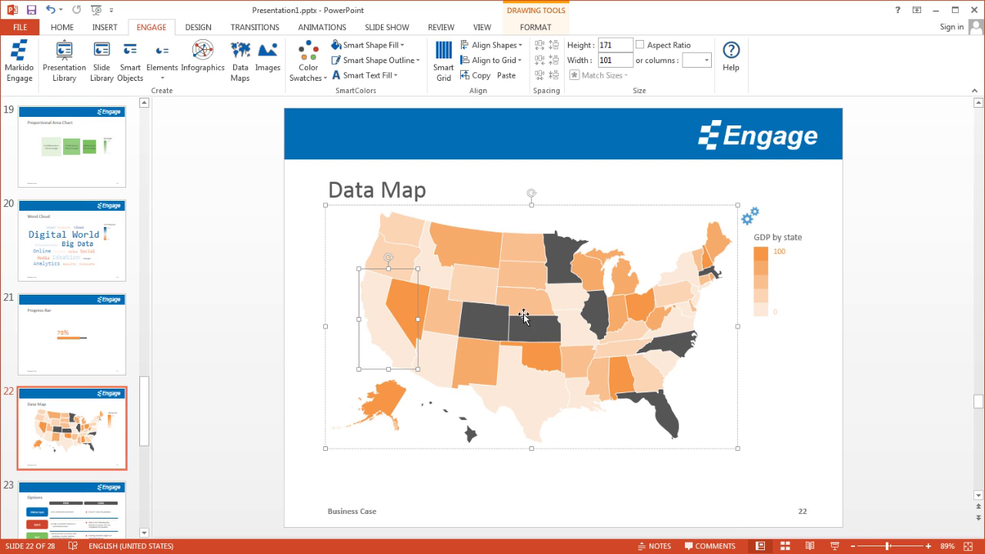
click(750, 219)
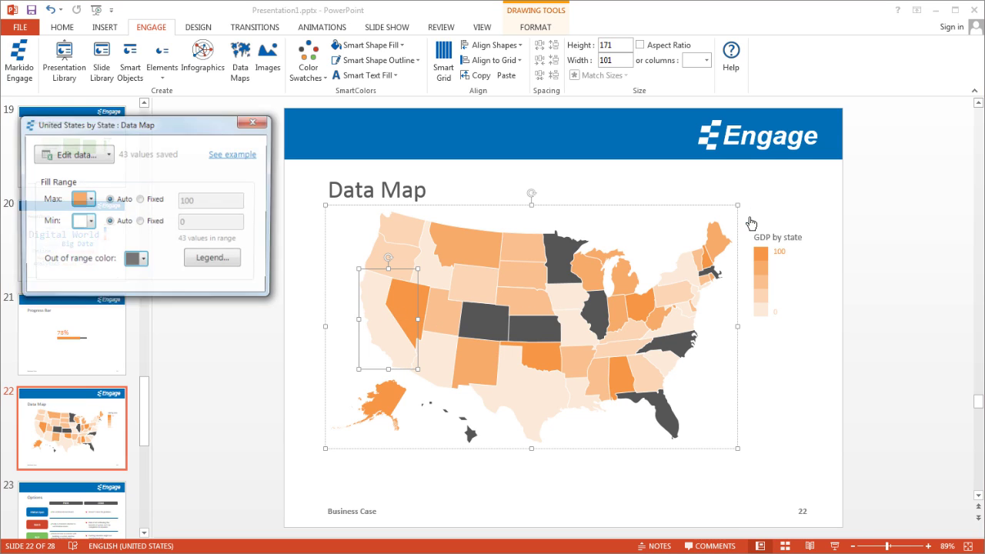
click(251, 123)
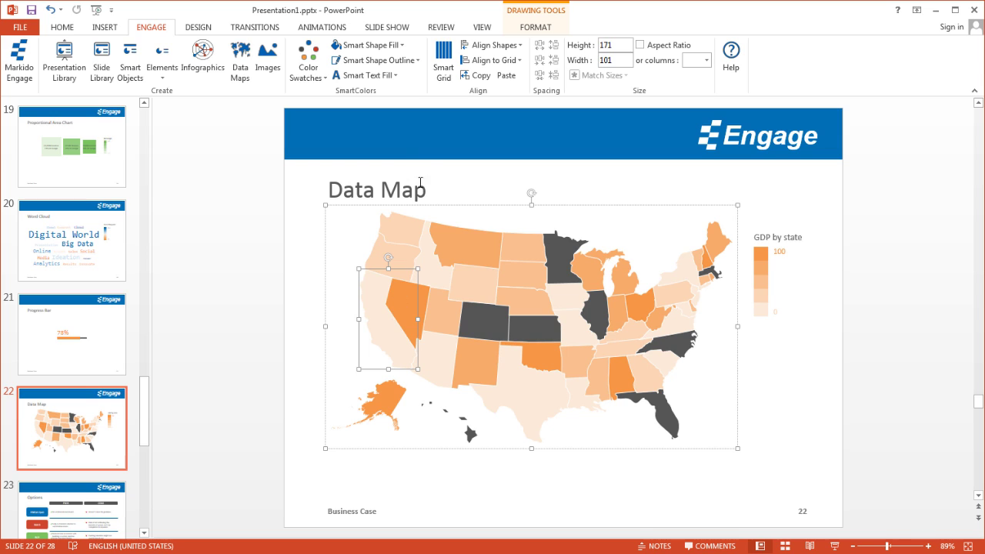
Step: Fill California with the aqua theme colour from Shape Fill, then deselect it
click(65, 27)
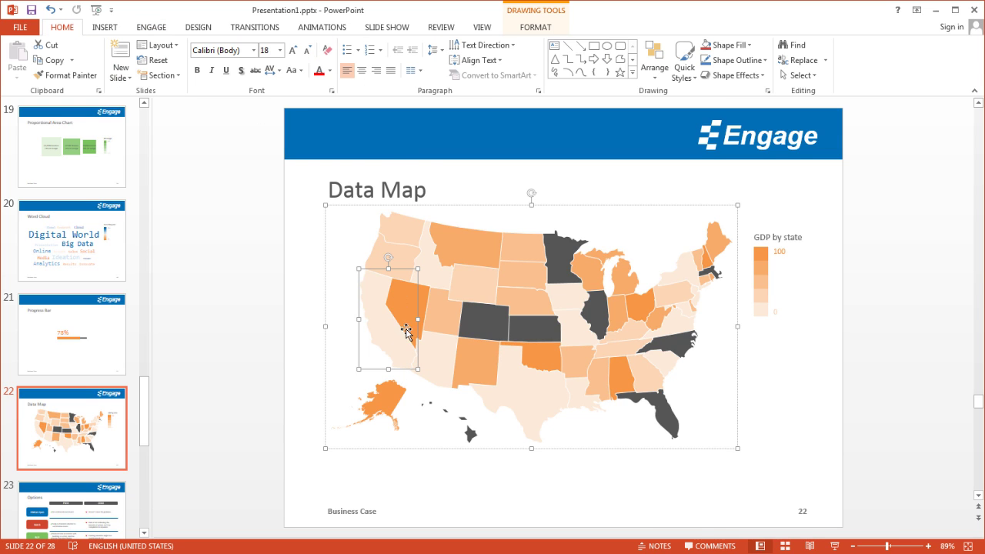
click(724, 48)
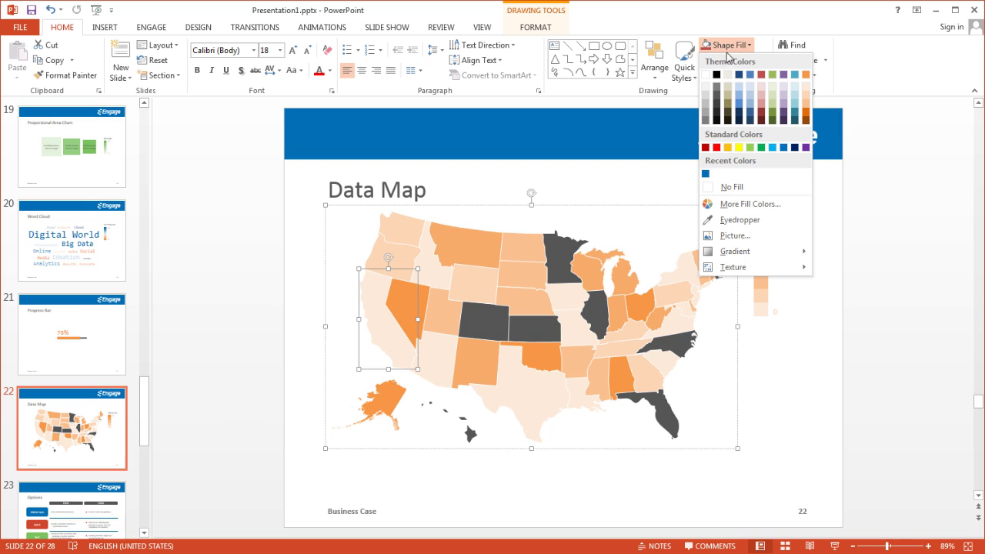
click(795, 74)
click(831, 363)
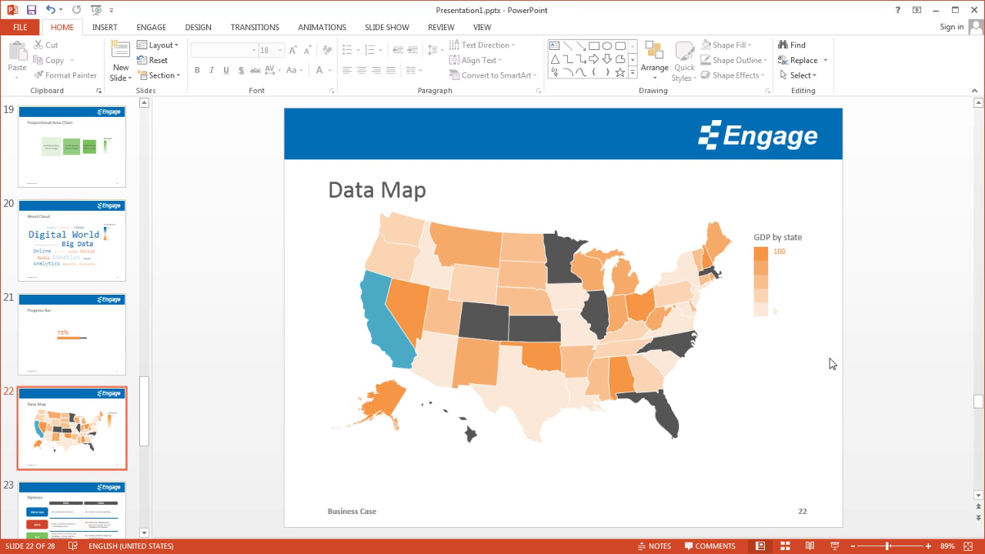